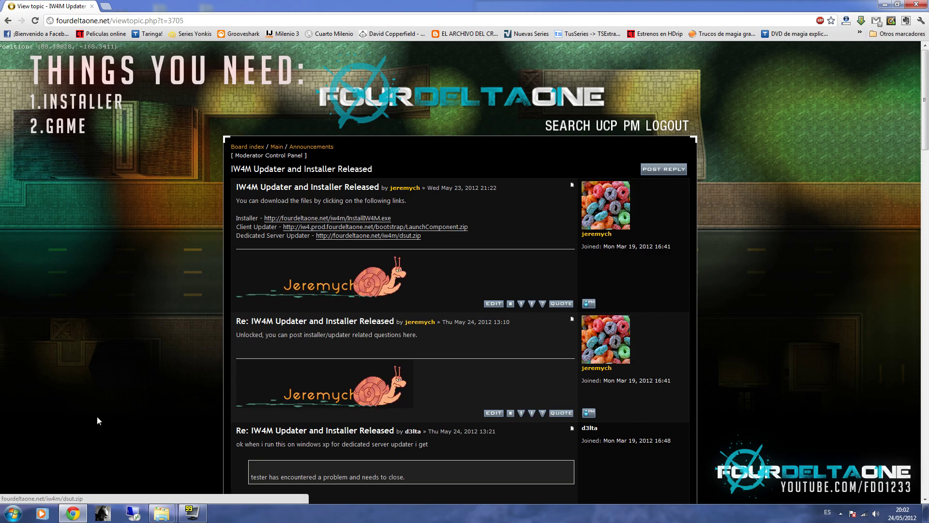
Step: Check the Modern Warfare 2 folder in Explorer, then download InstallIW4M.exe from the forum thread
{"action": "mouse_move", "coordinate": [161, 512]}
{"action": "left_click", "coordinate": [218, 464]}
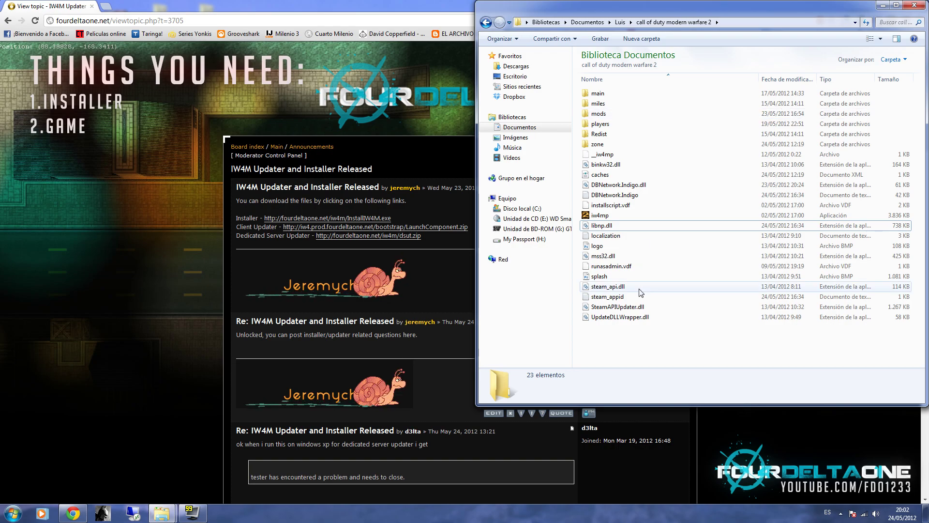
{"action": "left_click", "coordinate": [136, 250]}
{"action": "left_click", "coordinate": [360, 220]}
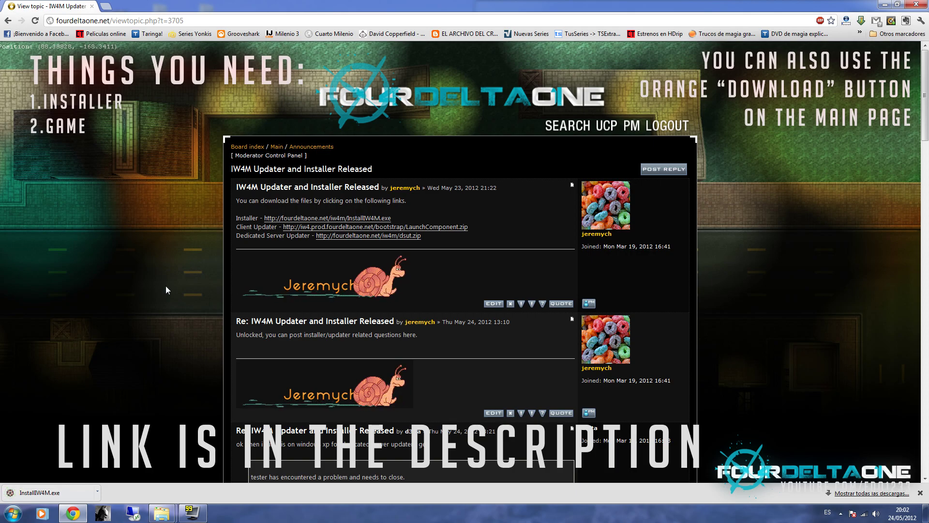
Step: Run InstallIW4M.exe from the download shelf and accept the unverified-publisher warning with Ejecutar
{"action": "left_click", "coordinate": [39, 492]}
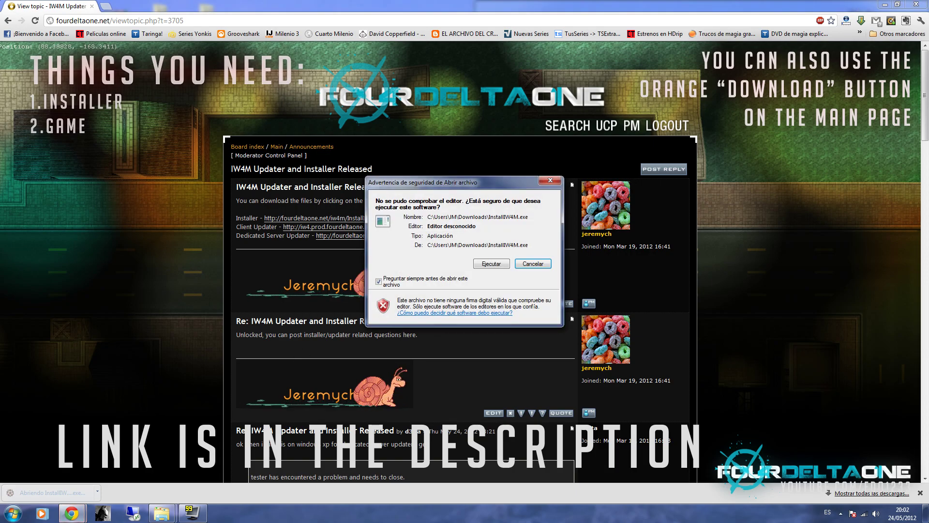
{"action": "left_click", "coordinate": [482, 263]}
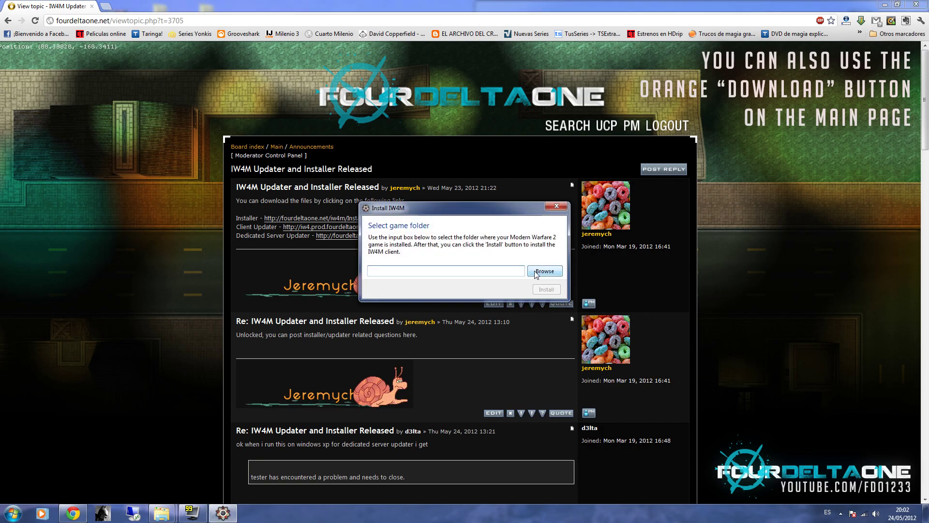
Step: Select the call of duty modern warfare 2 folder under Documentos as the installer's game folder
{"action": "left_click", "coordinate": [536, 272]}
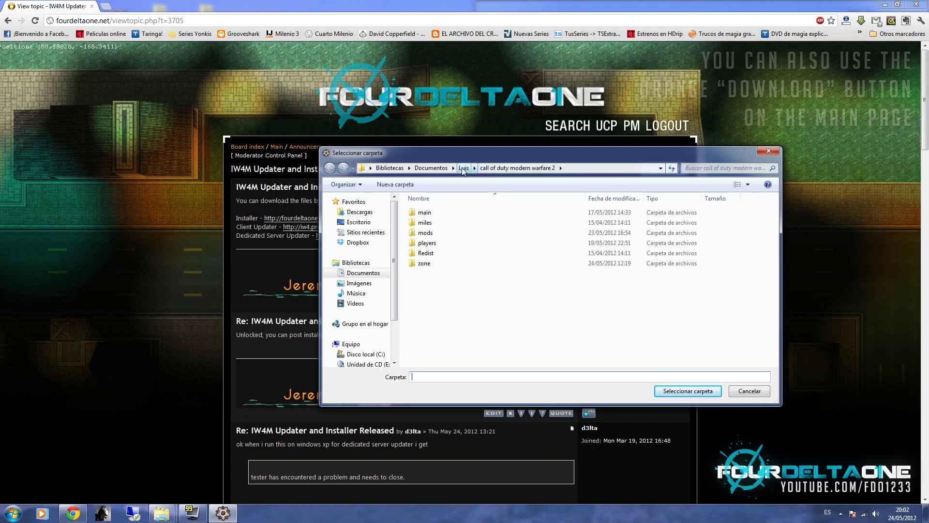
{"action": "left_click", "coordinate": [431, 168]}
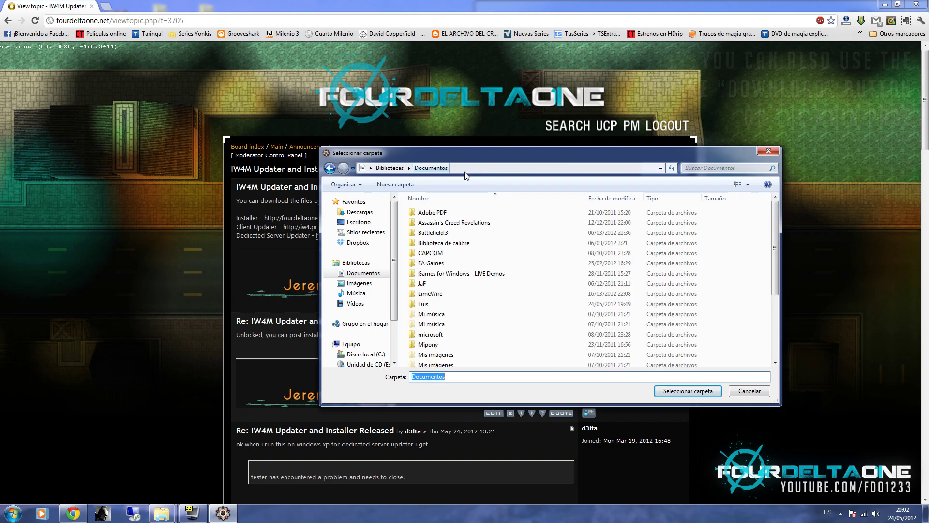
{"action": "double_click", "coordinate": [423, 304]}
{"action": "double_click", "coordinate": [450, 253]}
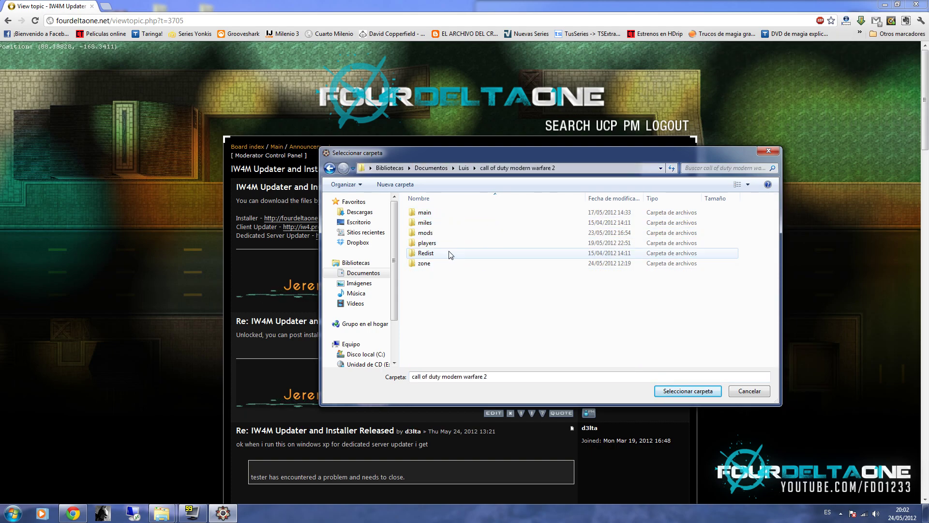
{"action": "left_click", "coordinate": [672, 392]}
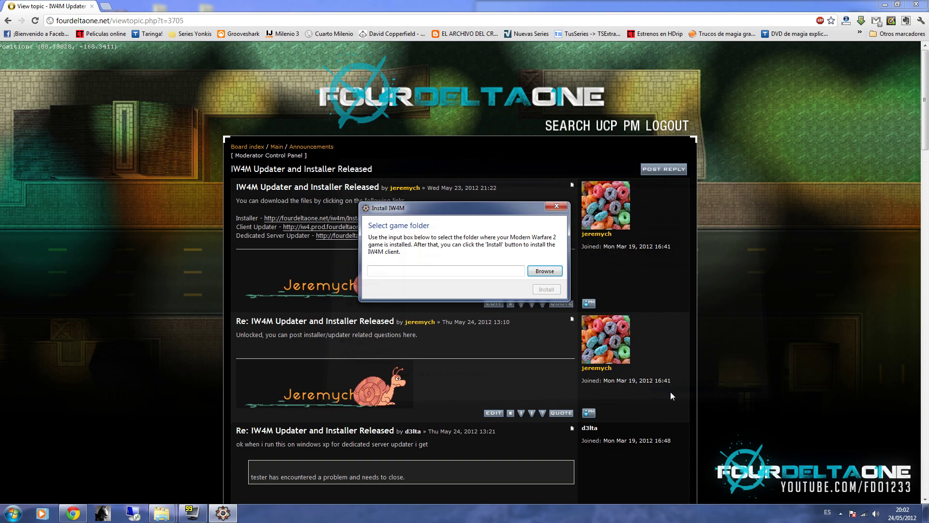
Step: Install IW4M into the chosen folder and dismiss the Completed message with Aceptar
{"action": "left_click", "coordinate": [549, 290]}
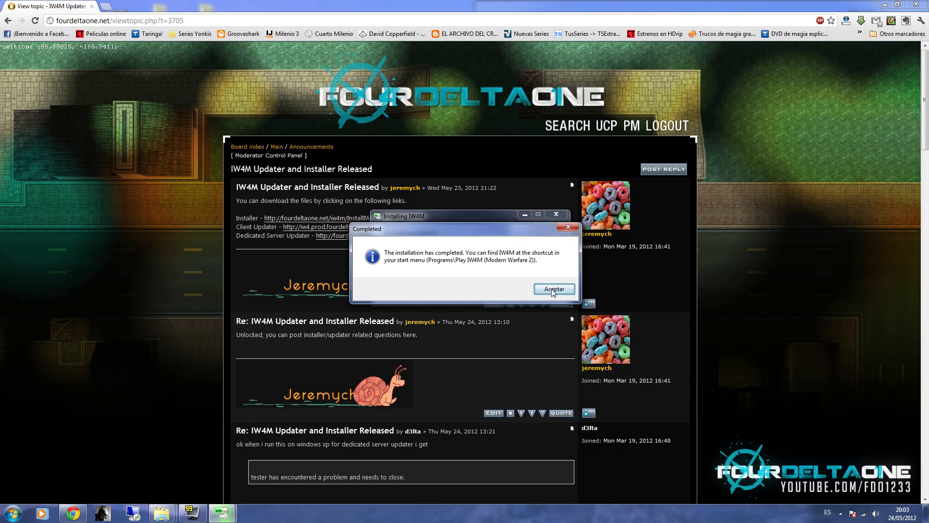
{"action": "left_click", "coordinate": [552, 290]}
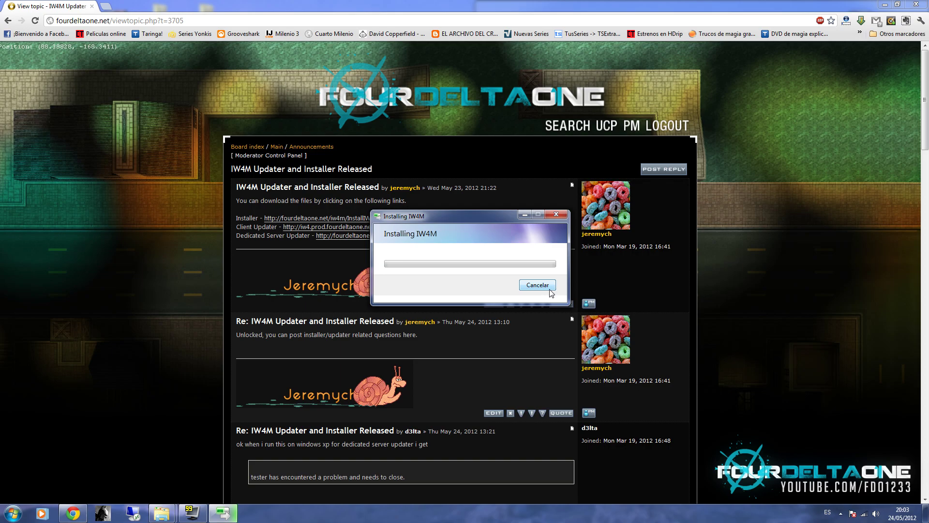
Step: Launch 'Play IW4M (Modern Warfare 2)' from the Start menu
{"action": "left_click", "coordinate": [12, 513]}
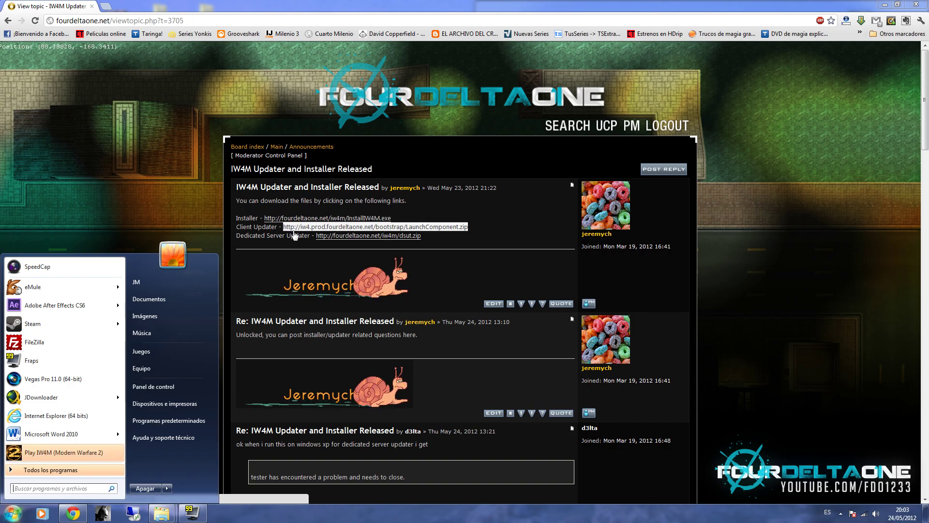
{"action": "left_click", "coordinate": [63, 451]}
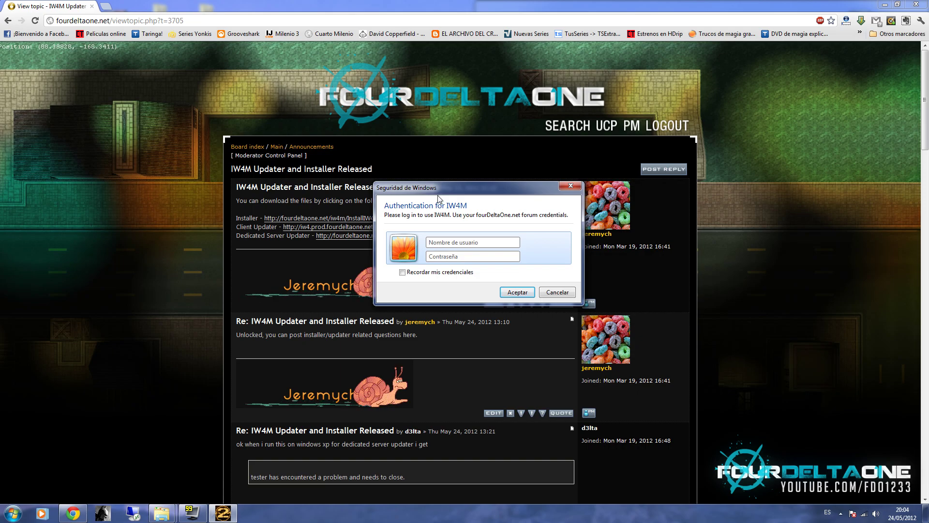
Step: Log in to IW4M with the forum username and password, ticking Recordar mis credenciales
{"action": "left_click_drag", "start_coordinate": [449, 190], "coordinate": [408, 192]}
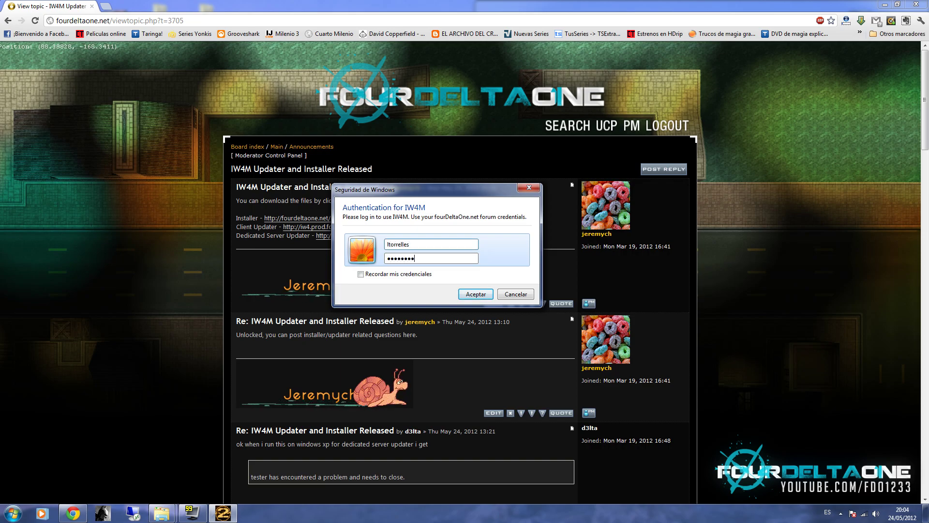
{"action": "left_click", "coordinate": [383, 275]}
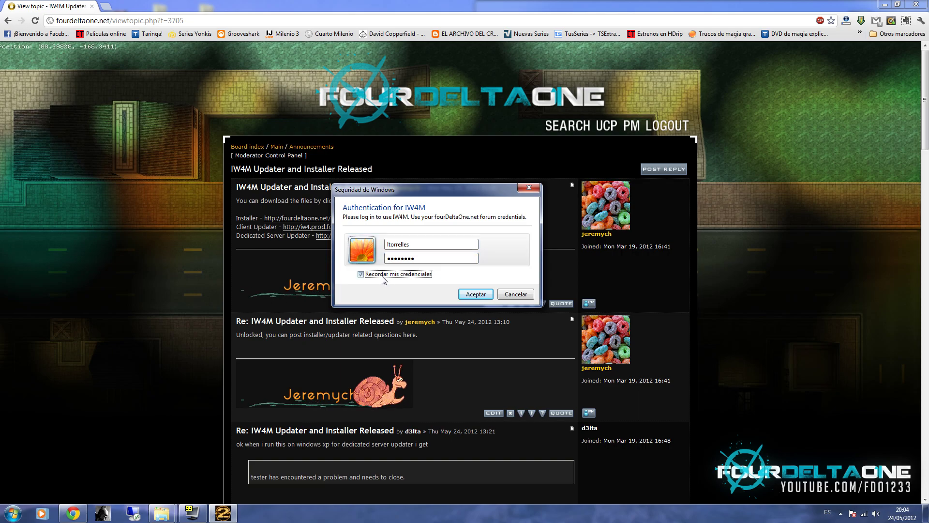
{"action": "left_click", "coordinate": [463, 299]}
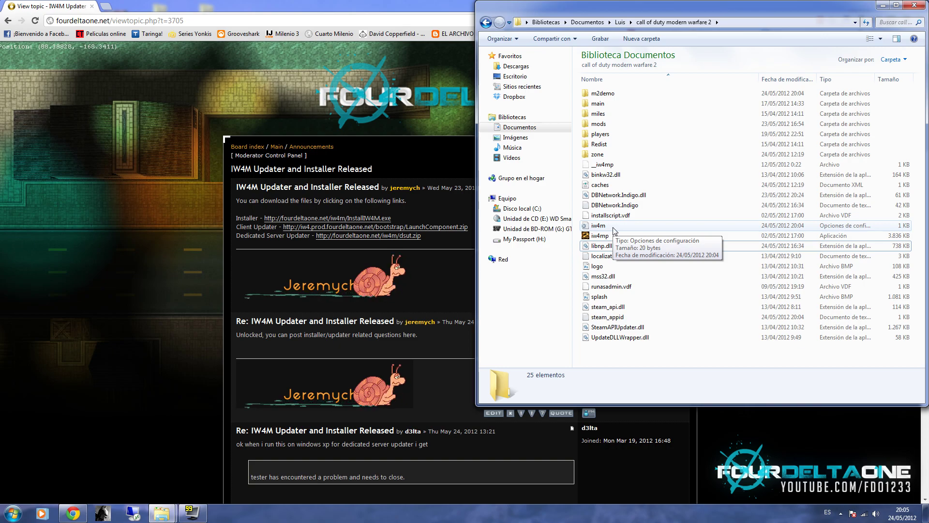
Step: Browse from %appdata% up to AppData, then into Local\IW4M to view the client files
{"action": "left_click", "coordinate": [733, 27]}
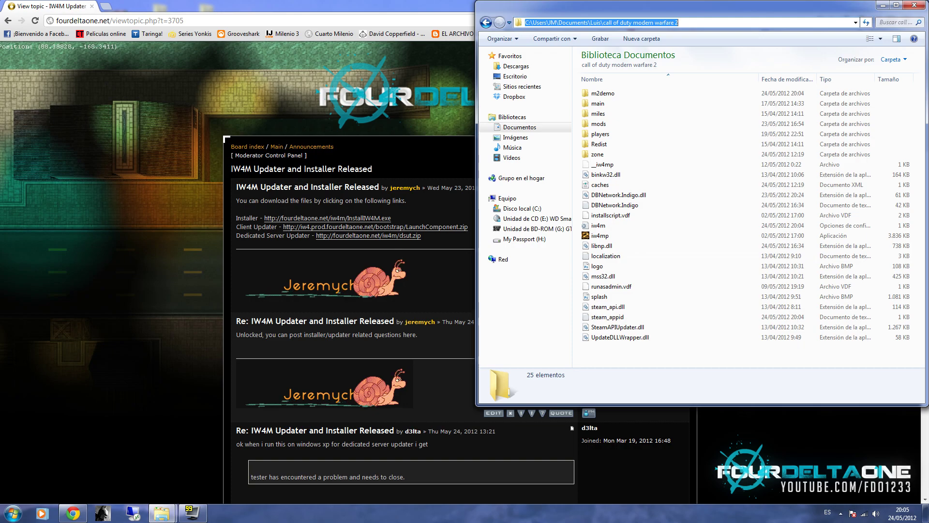
{"action": "type", "text": "%appdata%"}
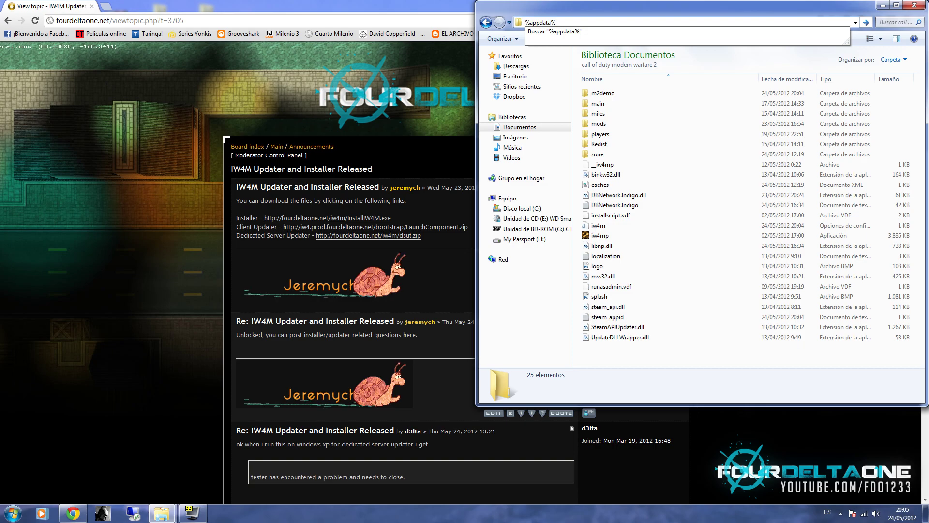
{"action": "key", "text": "Return"}
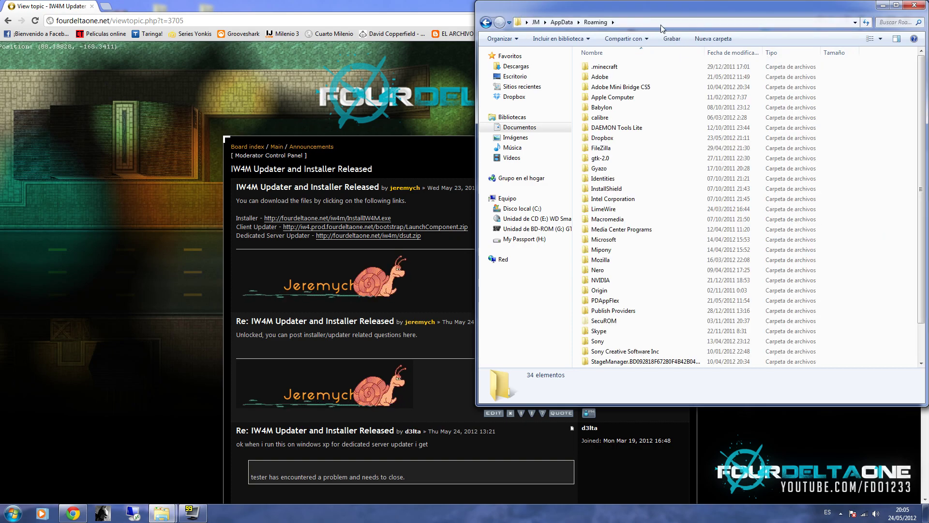
{"action": "key", "text": "alt+Up"}
{"action": "double_click", "coordinate": [634, 67]}
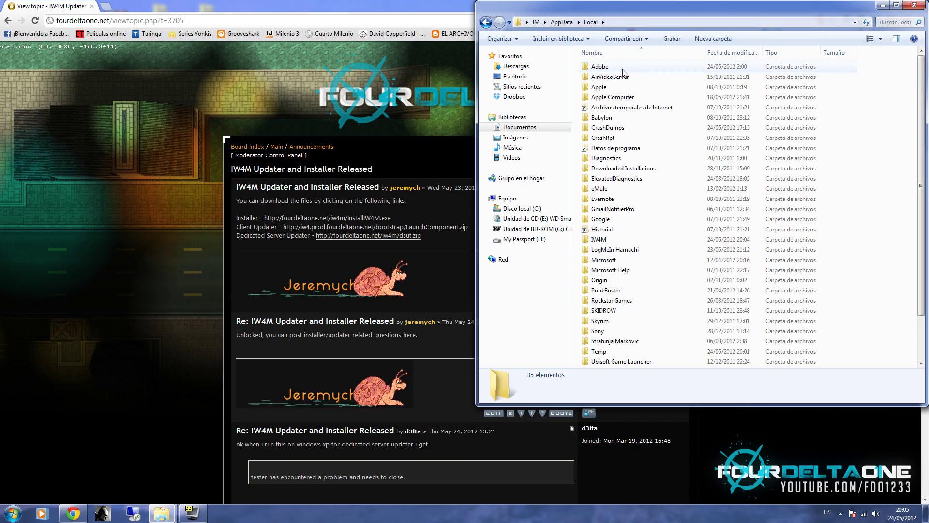
{"action": "double_click", "coordinate": [620, 240]}
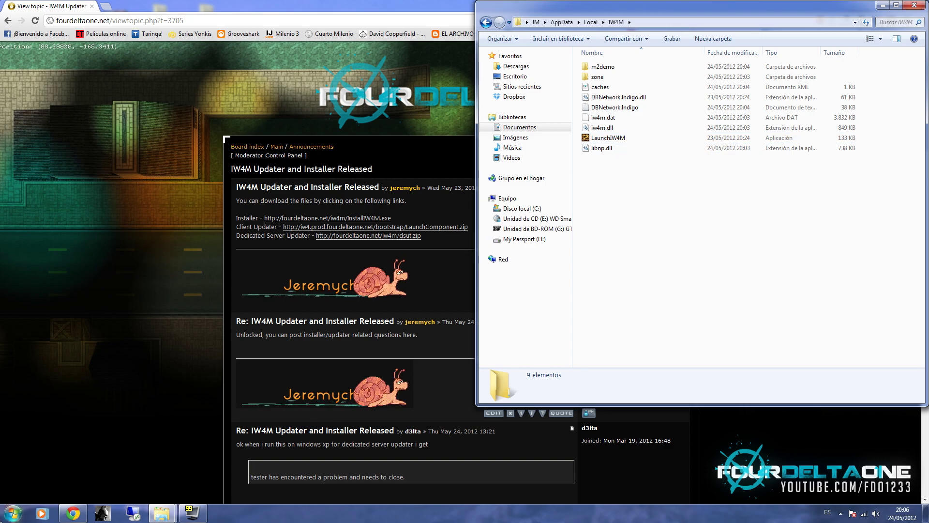
Step: Close the IW4M Explorer window and scroll the forum's IW4M Updater and Installer topic
{"action": "left_click", "coordinate": [13, 513]}
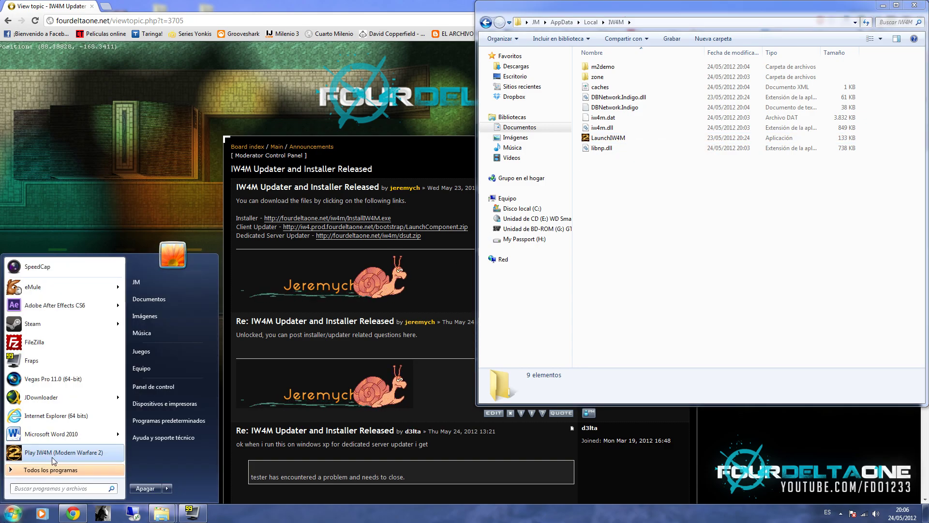
{"action": "left_click", "coordinate": [915, 5]}
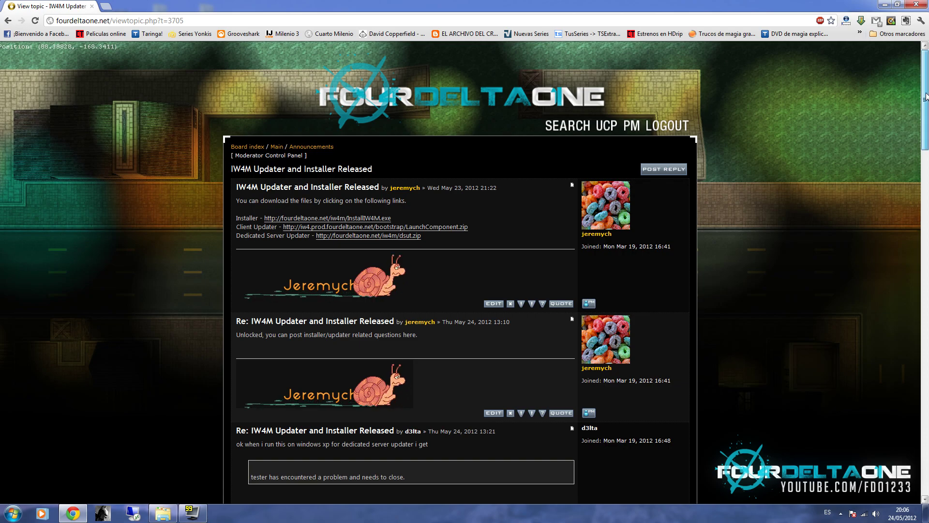
{"action": "mouse_move", "coordinate": [926, 89]}
{"action": "left_mouse_down"}
{"action": "mouse_move", "coordinate": [927, 151]}
{"action": "mouse_move", "coordinate": [870, 106]}
{"action": "left_mouse_up"}
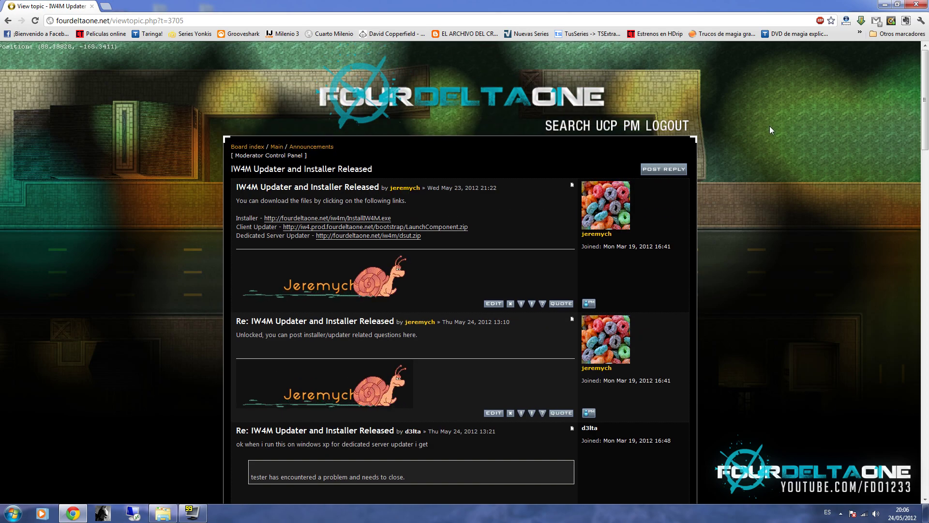